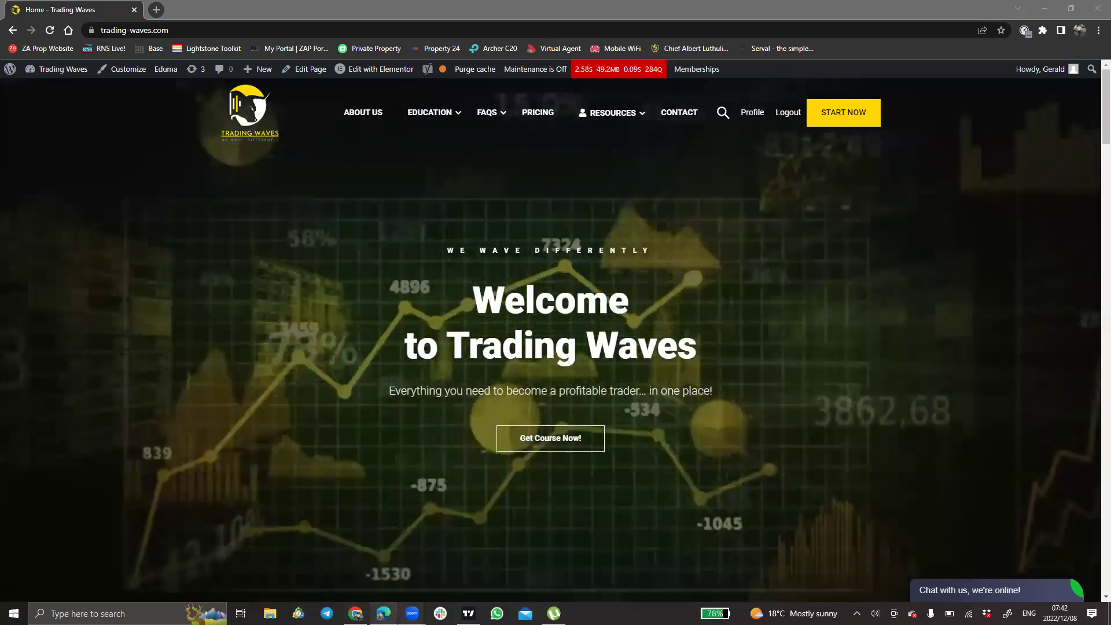
Bring up the USDCAD 1-hour TradingView chart and show it full screen
{"action": "key", "text": "alt+Tab"}
{"action": "left_click", "coordinate": [1007, 70]}
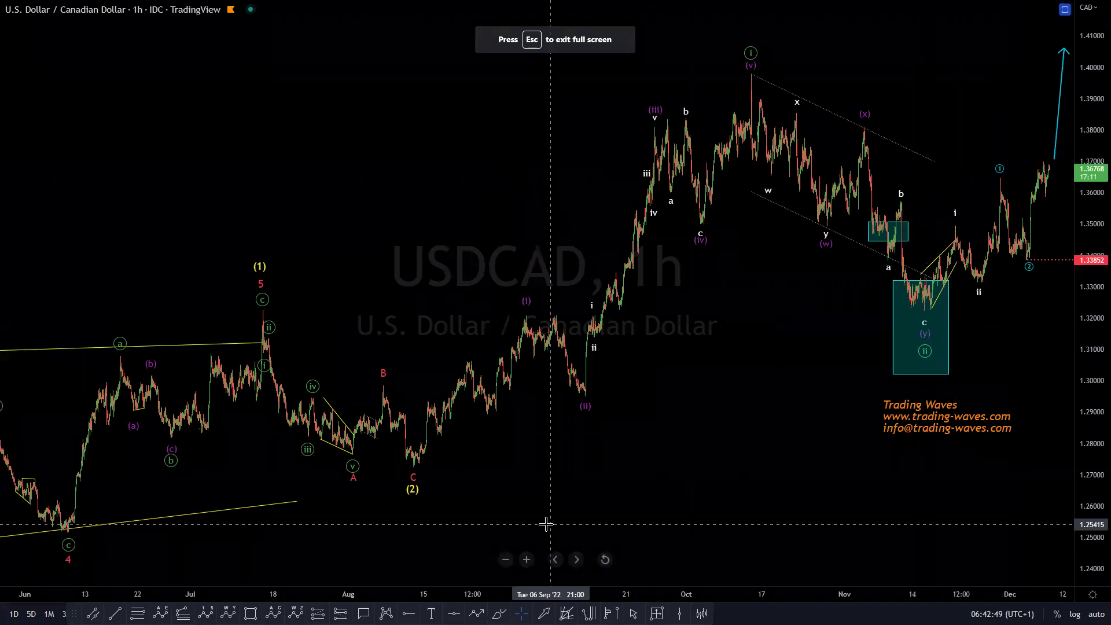
{"action": "left_click", "coordinate": [633, 613]}
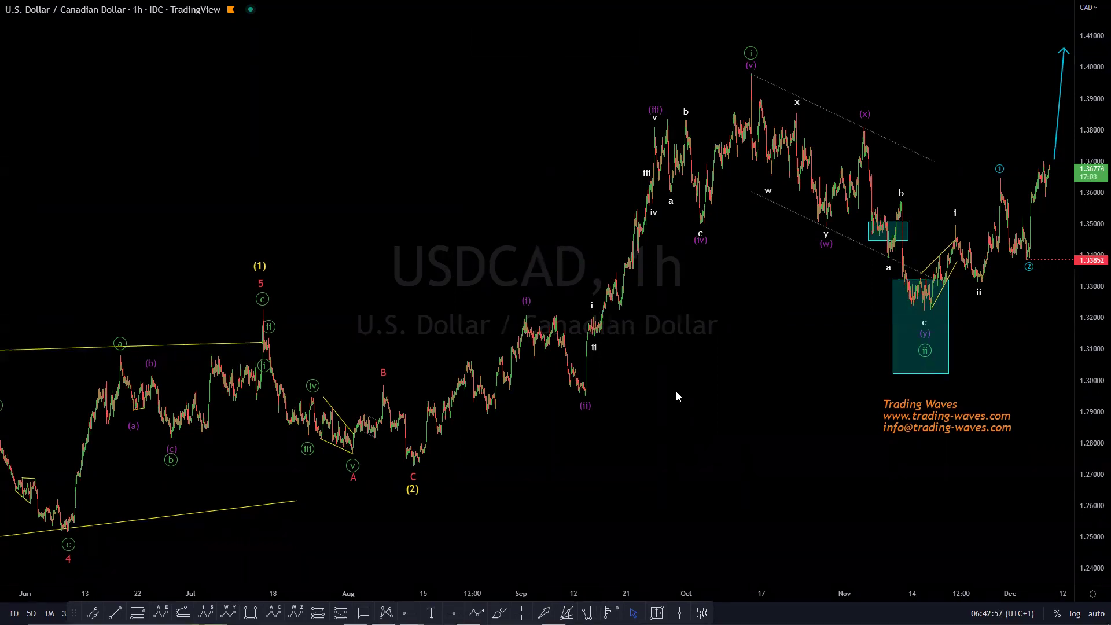
{"action": "mouse_move", "coordinate": [887, 279]}
{"action": "left_mouse_down"}
{"action": "mouse_move", "coordinate": [955, 344]}
{"action": "mouse_move", "coordinate": [888, 381]}
{"action": "mouse_move", "coordinate": [894, 273]}
{"action": "left_mouse_up"}
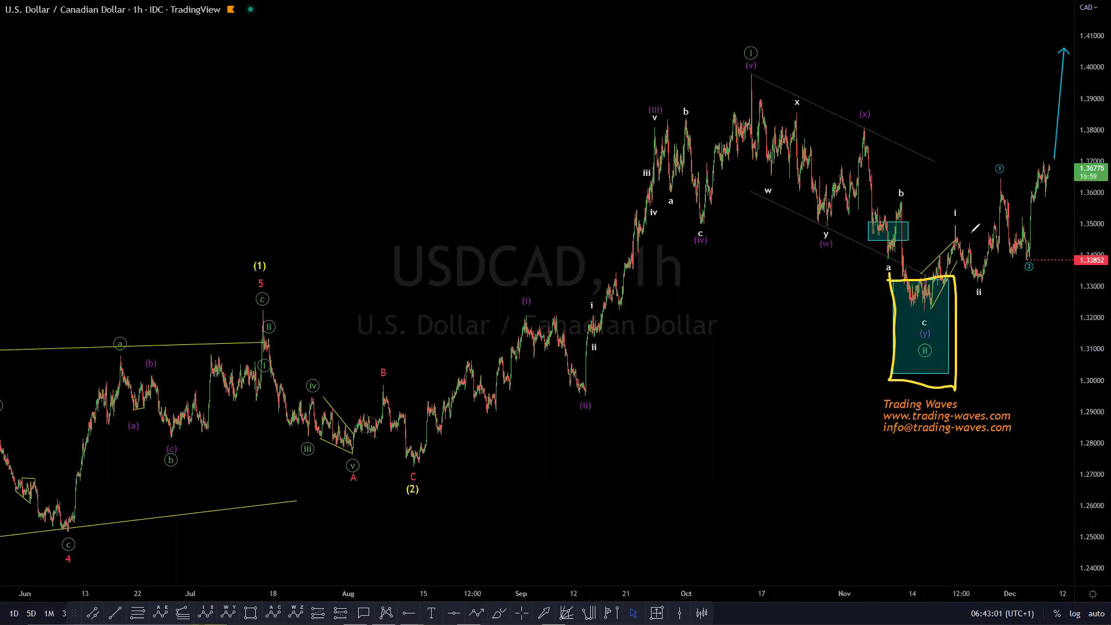
{"action": "left_click_drag", "start_coordinate": [946, 284], "coordinate": [964, 232]}
{"action": "mouse_move", "coordinate": [989, 151]}
{"action": "left_mouse_down"}
{"action": "mouse_move", "coordinate": [999, 122]}
{"action": "mouse_move", "coordinate": [1012, 159]}
{"action": "left_mouse_up"}
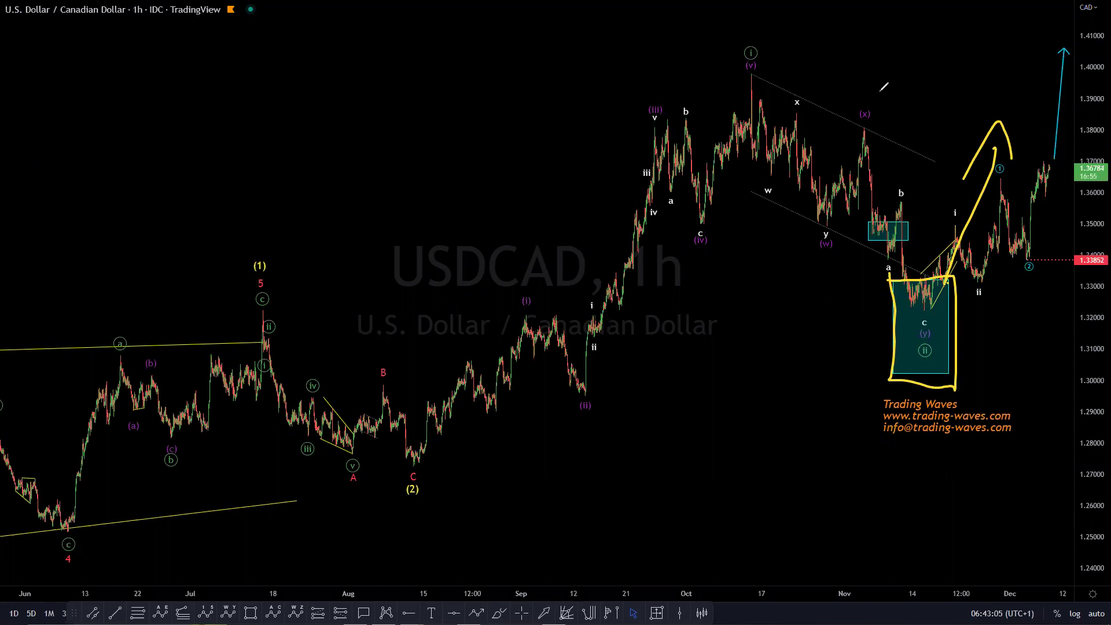
{"action": "key", "text": "e"}
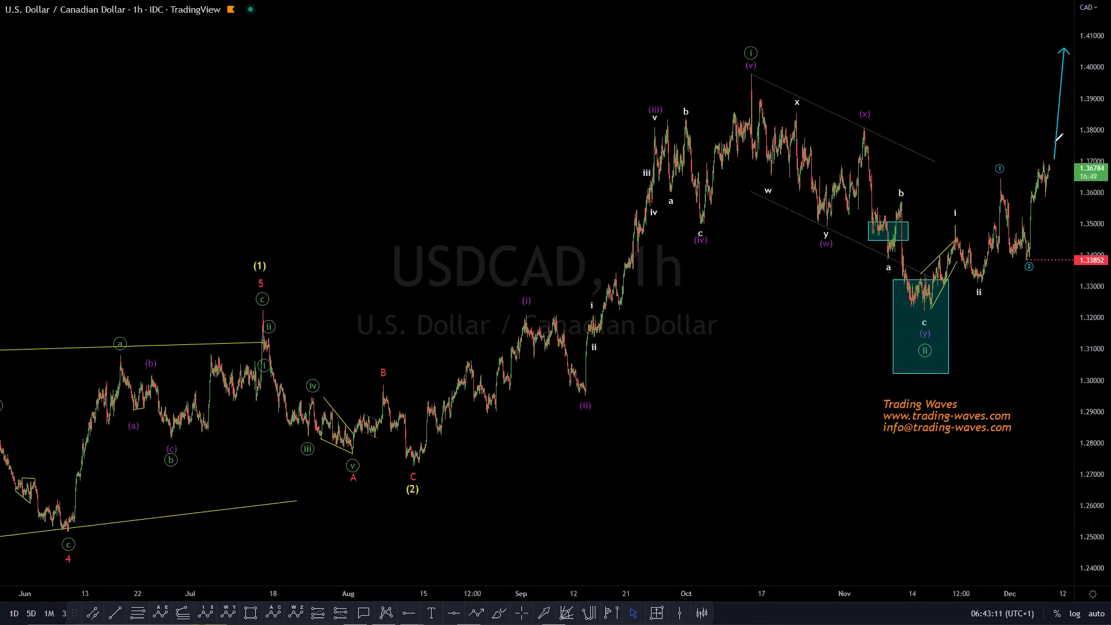
{"action": "left_click_drag", "start_coordinate": [1028, 261], "coordinate": [1049, 141]}
{"action": "left_click_drag", "start_coordinate": [945, 222], "coordinate": [980, 220]}
{"action": "left_click_drag", "start_coordinate": [995, 179], "coordinate": [1030, 176]}
{"action": "left_click_drag", "start_coordinate": [1049, 172], "coordinate": [1060, 60]}
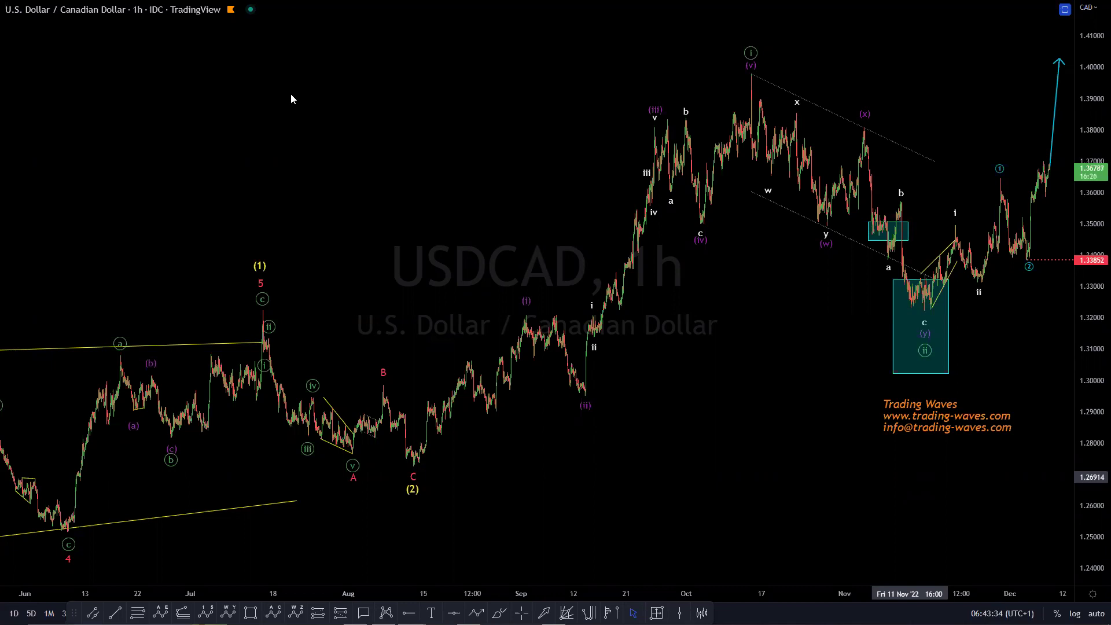
{"action": "left_click_drag", "start_coordinate": [962, 180], "coordinate": [1000, 44]}
{"action": "mouse_move", "coordinate": [917, 125]}
{"action": "left_mouse_down"}
{"action": "mouse_move", "coordinate": [997, 16]}
{"action": "mouse_move", "coordinate": [1023, 56]}
{"action": "left_mouse_up"}
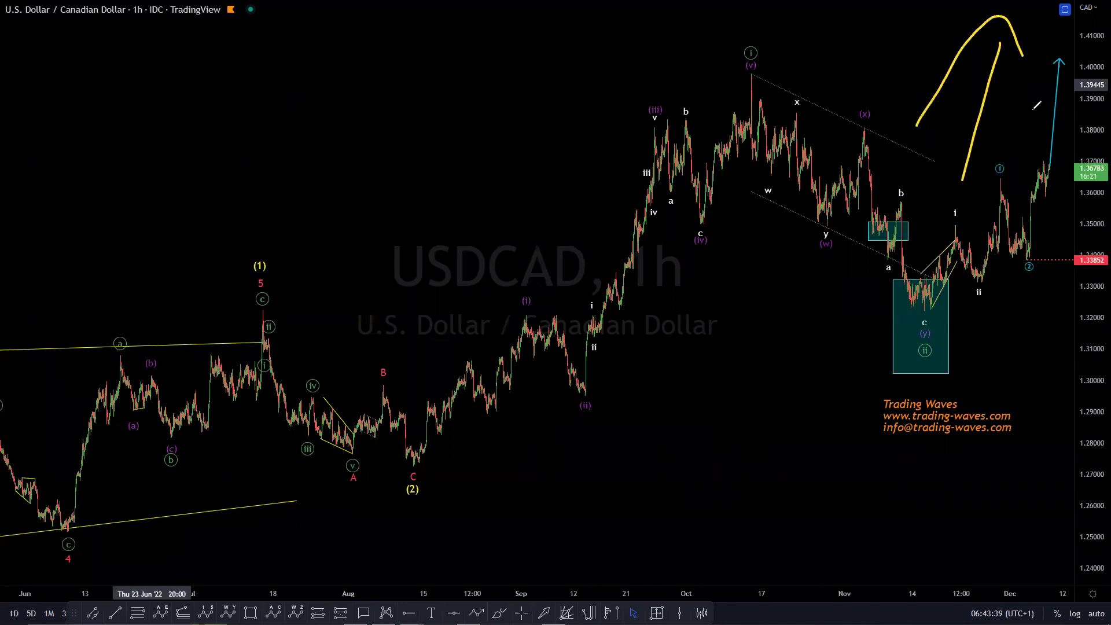
{"action": "mouse_move", "coordinate": [284, 248]}
{"action": "left_mouse_down"}
{"action": "mouse_move", "coordinate": [248, 297]}
{"action": "mouse_move", "coordinate": [260, 298]}
{"action": "left_mouse_up"}
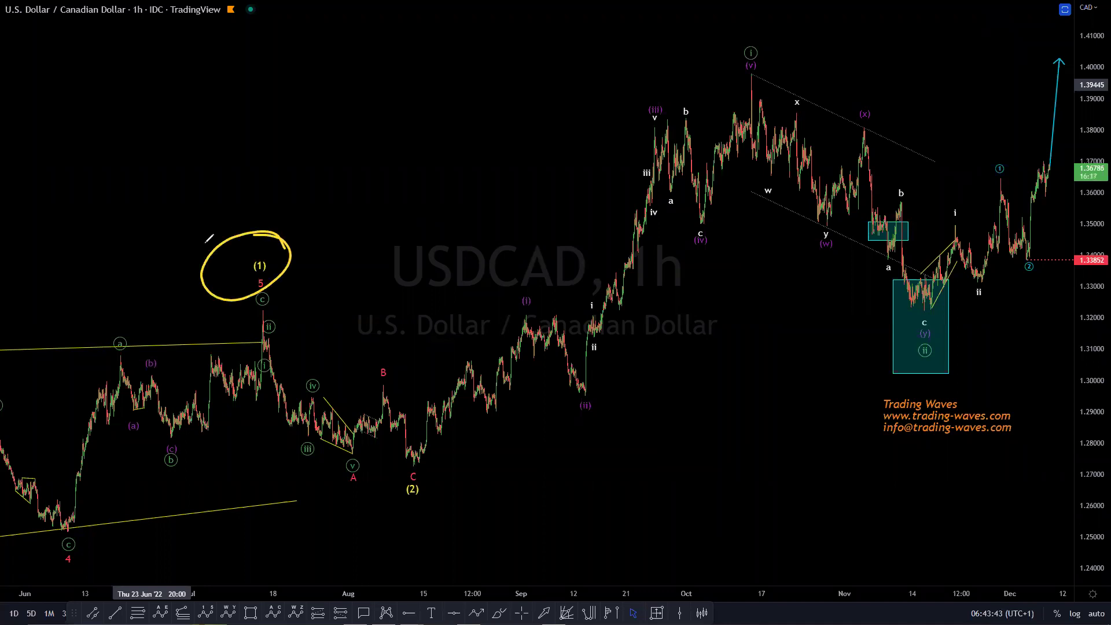
{"action": "mouse_move", "coordinate": [427, 469]}
{"action": "left_mouse_down"}
{"action": "mouse_move", "coordinate": [410, 468]}
{"action": "mouse_move", "coordinate": [445, 489]}
{"action": "mouse_move", "coordinate": [427, 469]}
{"action": "left_mouse_up"}
{"action": "left_click_drag", "start_coordinate": [225, 312], "coordinate": [296, 304]}
{"action": "left_click_drag", "start_coordinate": [387, 466], "coordinate": [478, 464]}
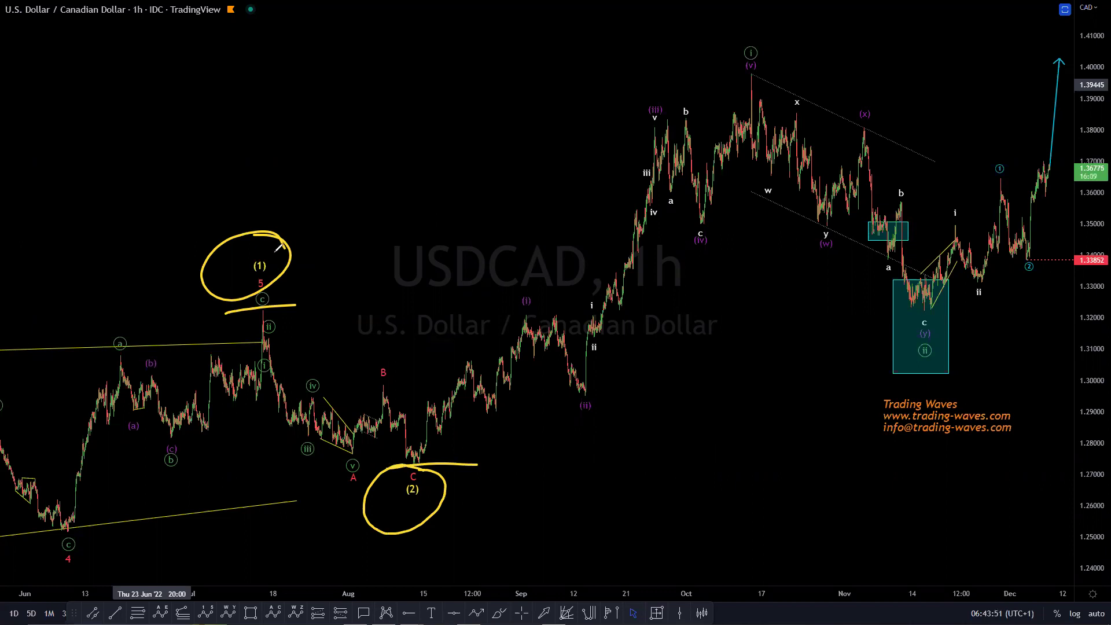
{"action": "left_click_drag", "start_coordinate": [763, 29], "coordinate": [721, 69]}
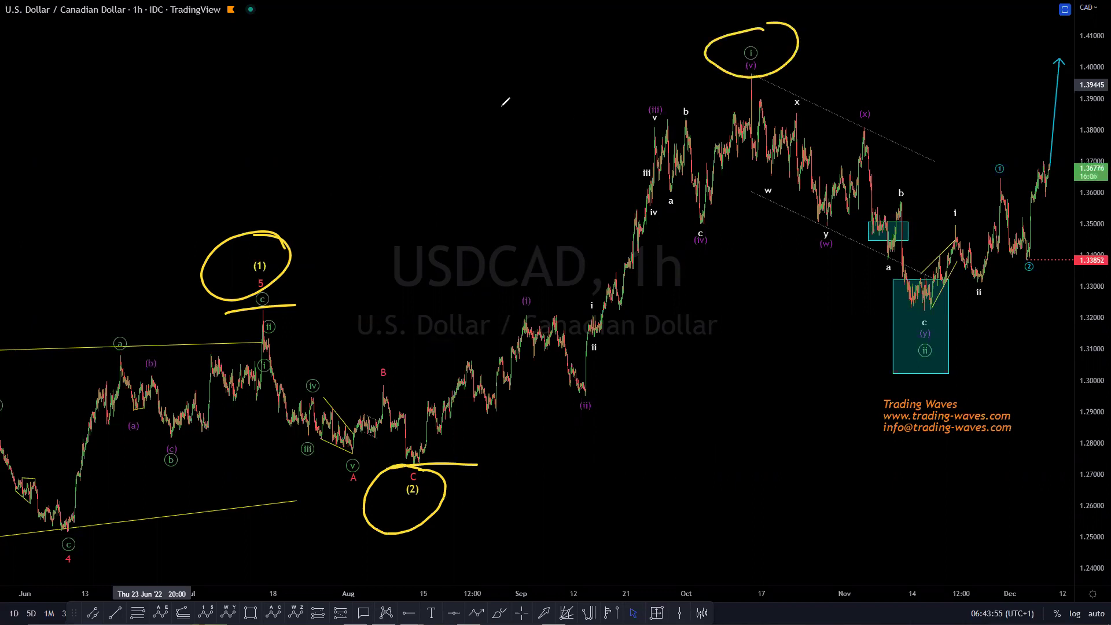
{"action": "left_click_drag", "start_coordinate": [694, 68], "coordinate": [330, 219]}
{"action": "mouse_move", "coordinate": [356, 188]}
{"action": "left_mouse_down"}
{"action": "mouse_move", "coordinate": [295, 237]}
{"action": "mouse_move", "coordinate": [340, 238]}
{"action": "left_mouse_up"}
{"action": "mouse_move", "coordinate": [640, 77]}
{"action": "left_mouse_down"}
{"action": "mouse_move", "coordinate": [710, 75]}
{"action": "mouse_move", "coordinate": [619, 108]}
{"action": "left_mouse_up"}
{"action": "mouse_move", "coordinate": [932, 338]}
{"action": "left_mouse_down"}
{"action": "mouse_move", "coordinate": [925, 321]}
{"action": "mouse_move", "coordinate": [943, 338]}
{"action": "left_mouse_up"}
{"action": "left_click_drag", "start_coordinate": [891, 363], "coordinate": [498, 491]}
{"action": "mouse_move", "coordinate": [484, 486]}
{"action": "left_mouse_down"}
{"action": "mouse_move", "coordinate": [526, 454]}
{"action": "mouse_move", "coordinate": [450, 529]}
{"action": "left_mouse_up"}
{"action": "left_click_drag", "start_coordinate": [450, 529], "coordinate": [499, 513]}
{"action": "mouse_move", "coordinate": [831, 353]}
{"action": "left_mouse_down"}
{"action": "mouse_move", "coordinate": [891, 364]}
{"action": "mouse_move", "coordinate": [831, 413]}
{"action": "left_mouse_up"}
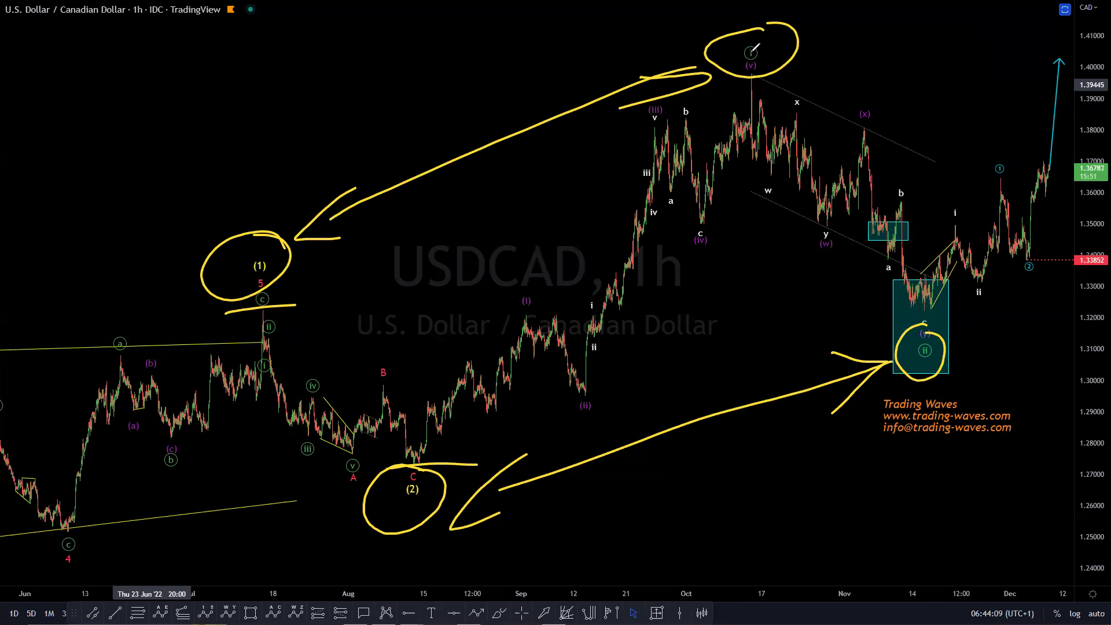
{"action": "mouse_move", "coordinate": [769, 47]}
{"action": "left_mouse_down"}
{"action": "mouse_move", "coordinate": [791, 39]}
{"action": "mouse_move", "coordinate": [802, 66]}
{"action": "left_mouse_up"}
{"action": "left_click_drag", "start_coordinate": [1004, 384], "coordinate": [1012, 277]}
{"action": "left_click_drag", "start_coordinate": [970, 317], "coordinate": [1041, 301]}
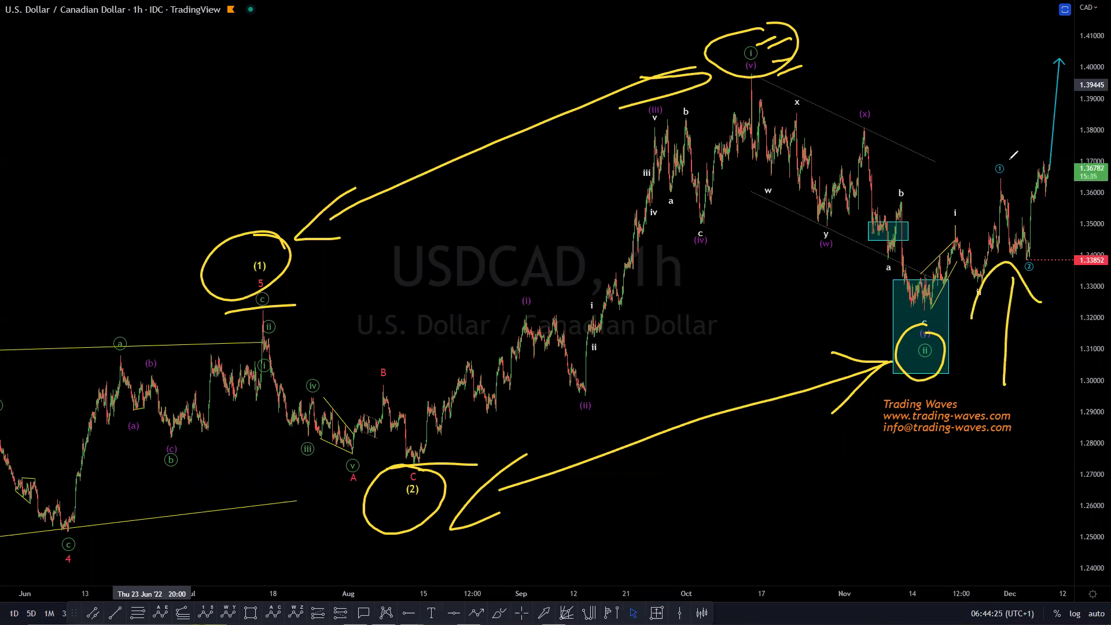
{"action": "mouse_move", "coordinate": [251, 254]}
{"action": "left_mouse_down"}
{"action": "mouse_move", "coordinate": [237, 256]}
{"action": "mouse_move", "coordinate": [255, 254]}
{"action": "left_mouse_up"}
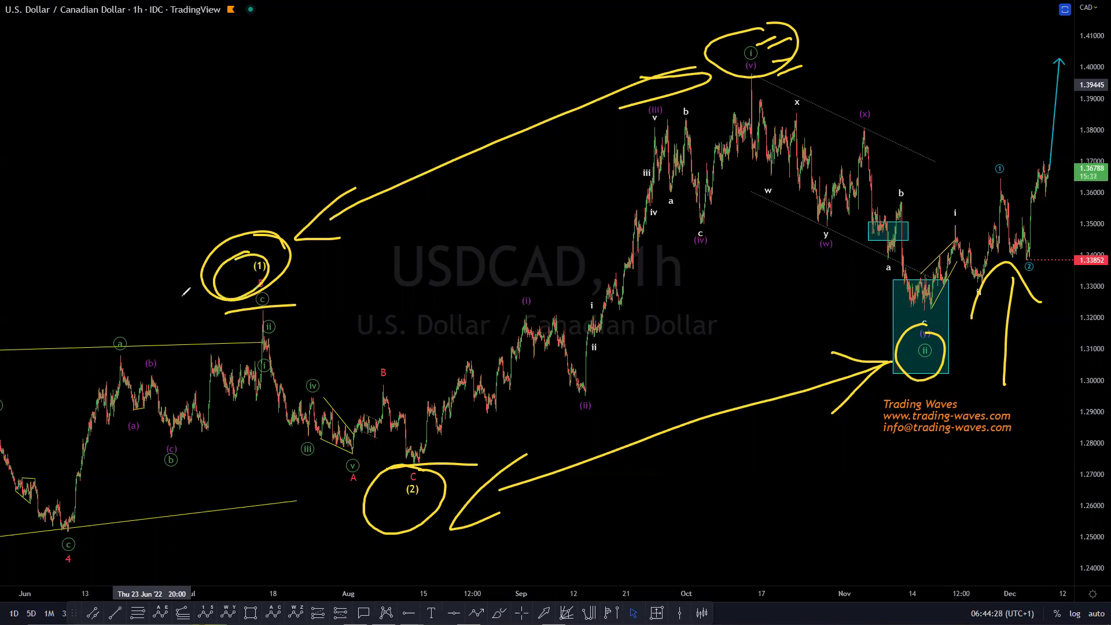
{"action": "key", "text": "e"}
{"action": "mouse_move", "coordinate": [946, 162]}
{"action": "left_mouse_down"}
{"action": "mouse_move", "coordinate": [977, 32]}
{"action": "mouse_move", "coordinate": [1003, 70]}
{"action": "left_mouse_up"}
{"action": "key", "text": "e"}
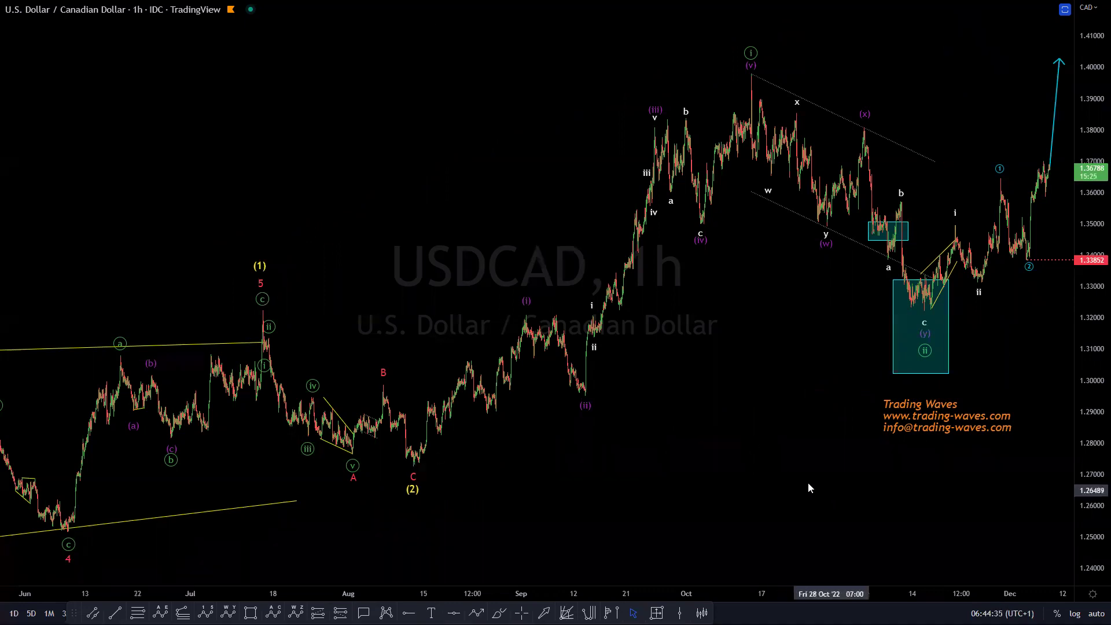
Scroll the chart, then circle the teal box twice and draw a horizontal level across the middle with the brush
{"action": "scroll", "coordinate": [830, 493], "scroll_direction": "right", "scroll_amount": 3}
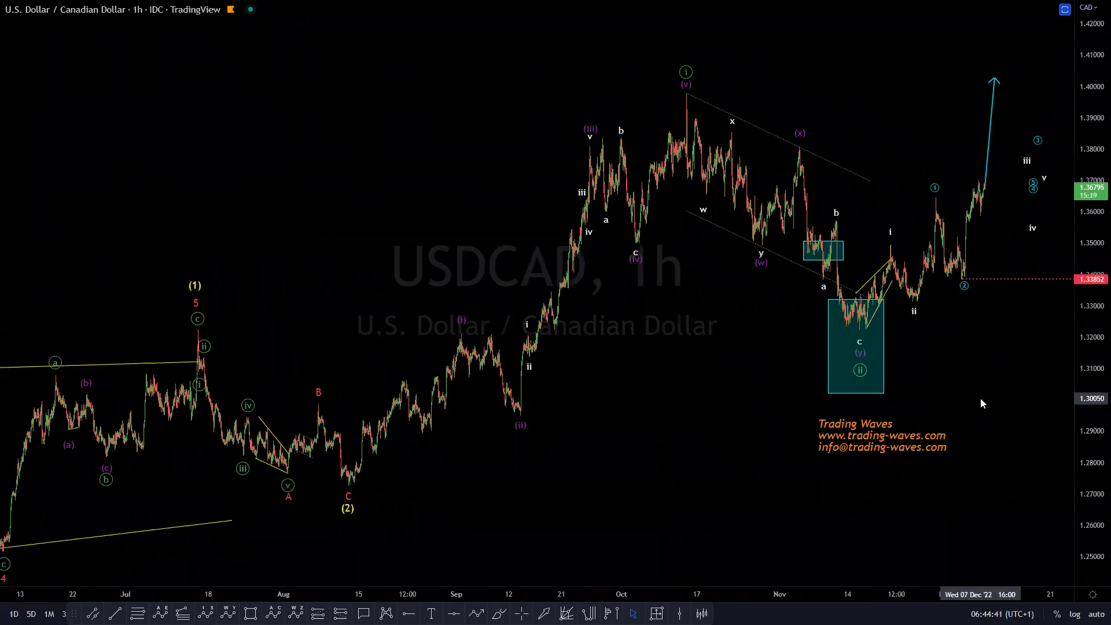
{"action": "mouse_move", "coordinate": [821, 298]}
{"action": "left_mouse_down"}
{"action": "mouse_move", "coordinate": [880, 353]}
{"action": "mouse_move", "coordinate": [821, 318]}
{"action": "mouse_move", "coordinate": [820, 302]}
{"action": "left_mouse_up"}
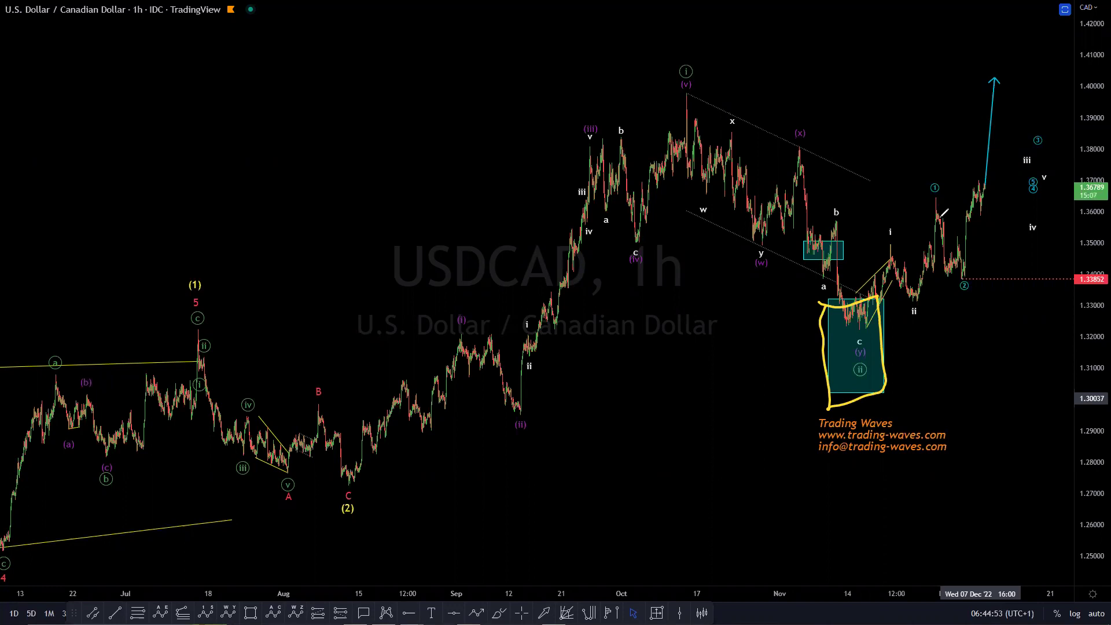
{"action": "mouse_move", "coordinate": [822, 291]}
{"action": "left_mouse_down"}
{"action": "mouse_move", "coordinate": [900, 382]}
{"action": "mouse_move", "coordinate": [821, 281]}
{"action": "left_mouse_up"}
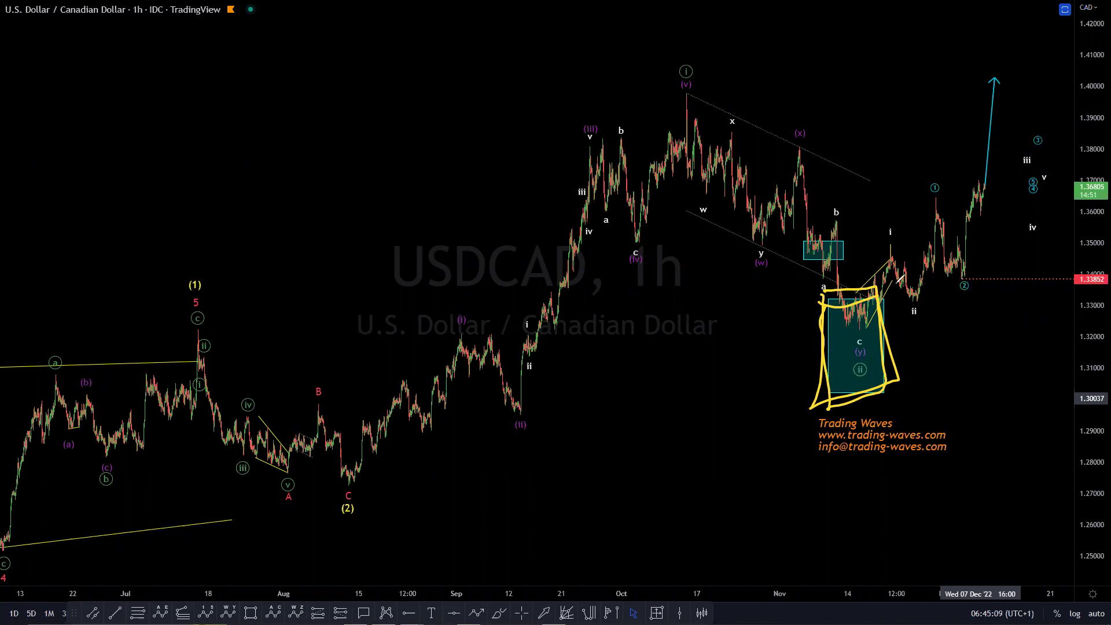
{"action": "left_click_drag", "start_coordinate": [401, 300], "coordinate": [590, 304]}
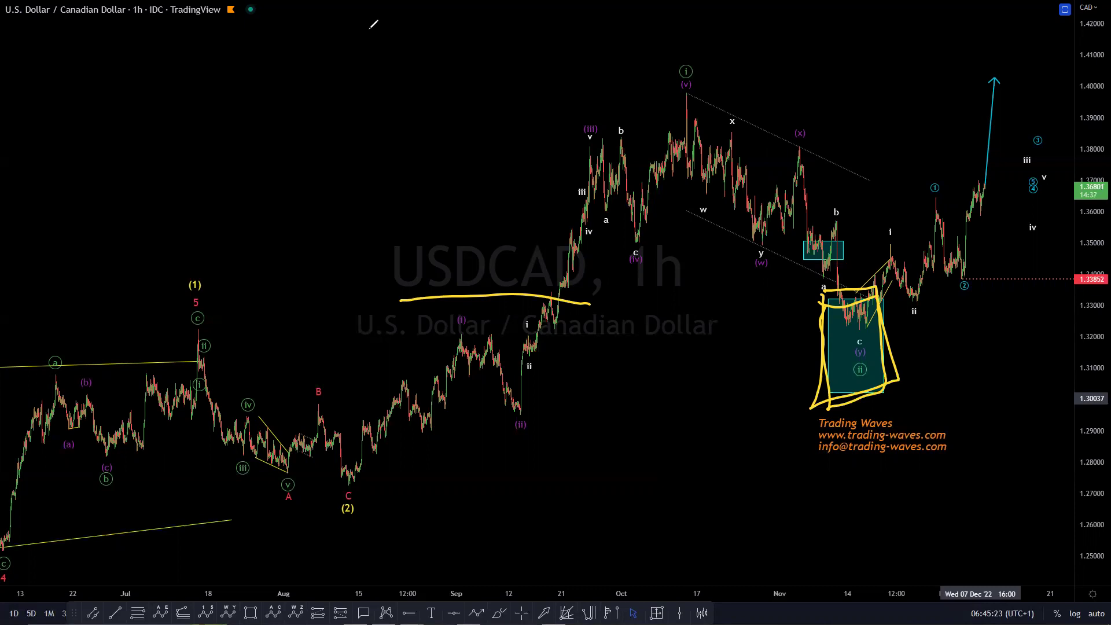
Clear the old markups, loop around the teal box and trace a line into it from the b label
{"action": "key", "text": "e"}
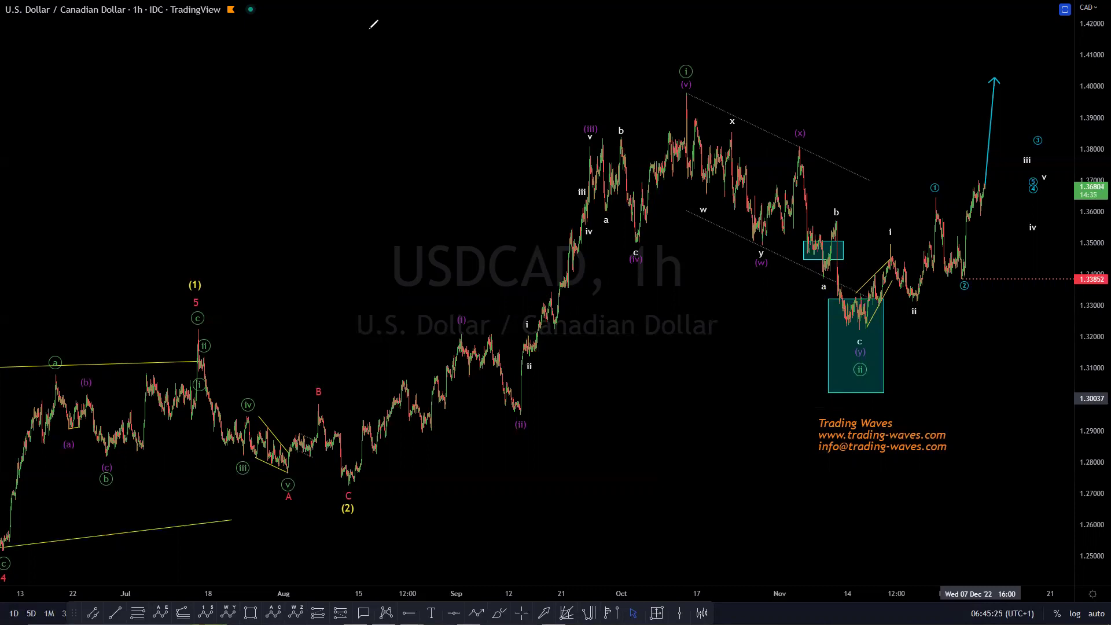
{"action": "left_click_drag", "start_coordinate": [828, 300], "coordinate": [880, 390]}
{"action": "left_click_drag", "start_coordinate": [888, 346], "coordinate": [902, 344]}
{"action": "mouse_move", "coordinate": [834, 212]}
{"action": "left_mouse_down"}
{"action": "mouse_move", "coordinate": [856, 304]}
{"action": "mouse_move", "coordinate": [881, 315]}
{"action": "left_mouse_up"}
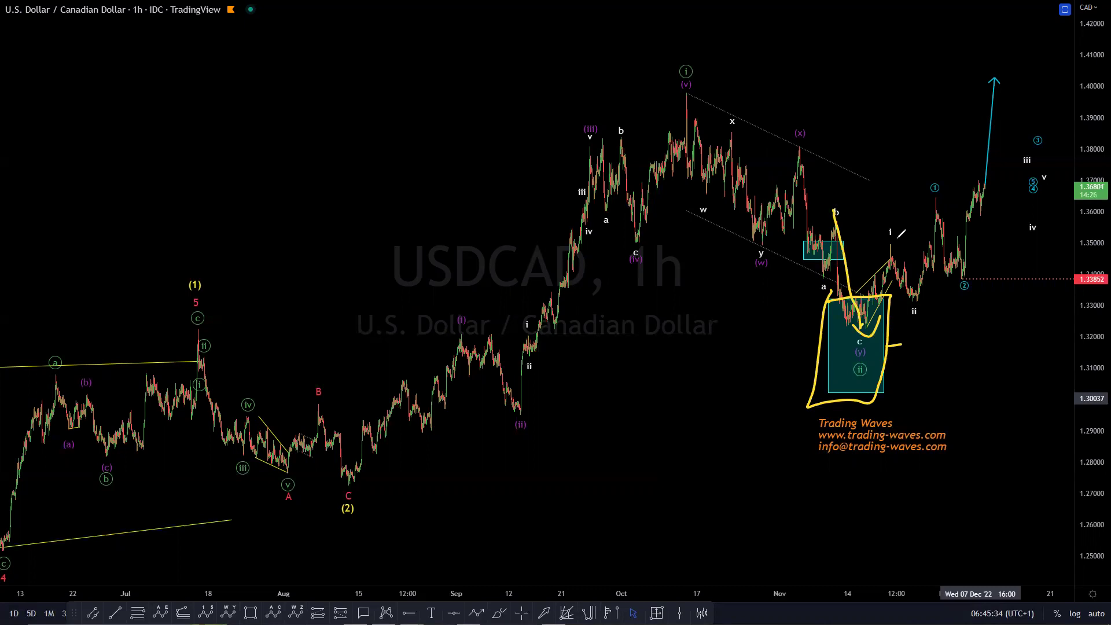
Wipe the sketches and draw an upward curve and loop projecting price higher from the cyan box
{"action": "key", "text": "e"}
{"action": "mouse_move", "coordinate": [854, 334]}
{"action": "left_mouse_down"}
{"action": "mouse_move", "coordinate": [909, 325]}
{"action": "mouse_move", "coordinate": [956, 169]}
{"action": "left_mouse_up"}
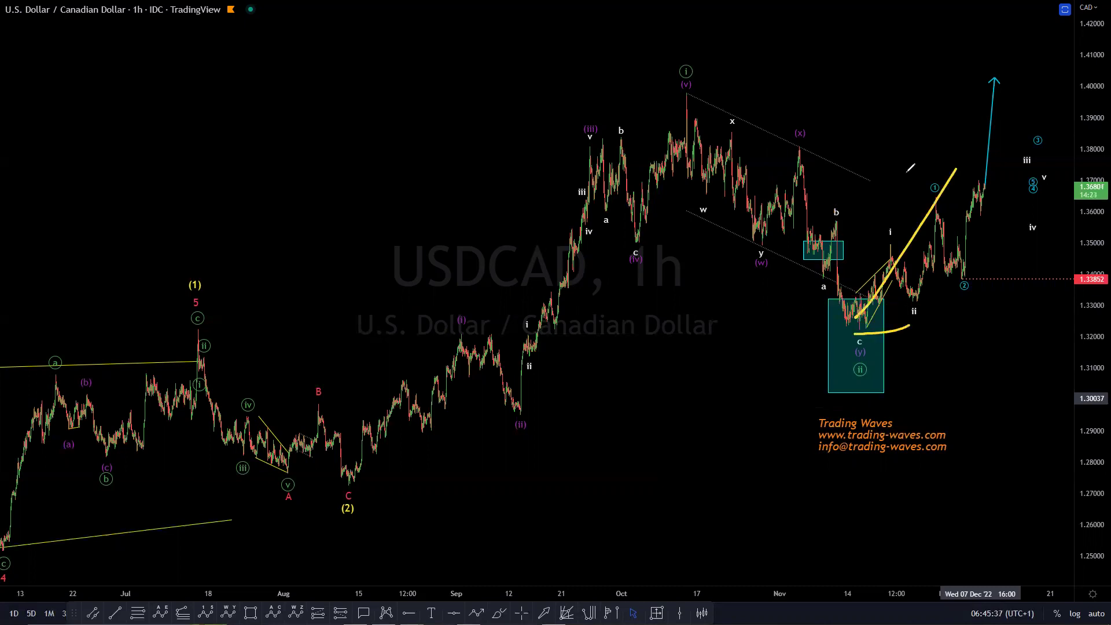
{"action": "left_click_drag", "start_coordinate": [955, 214], "coordinate": [884, 190]}
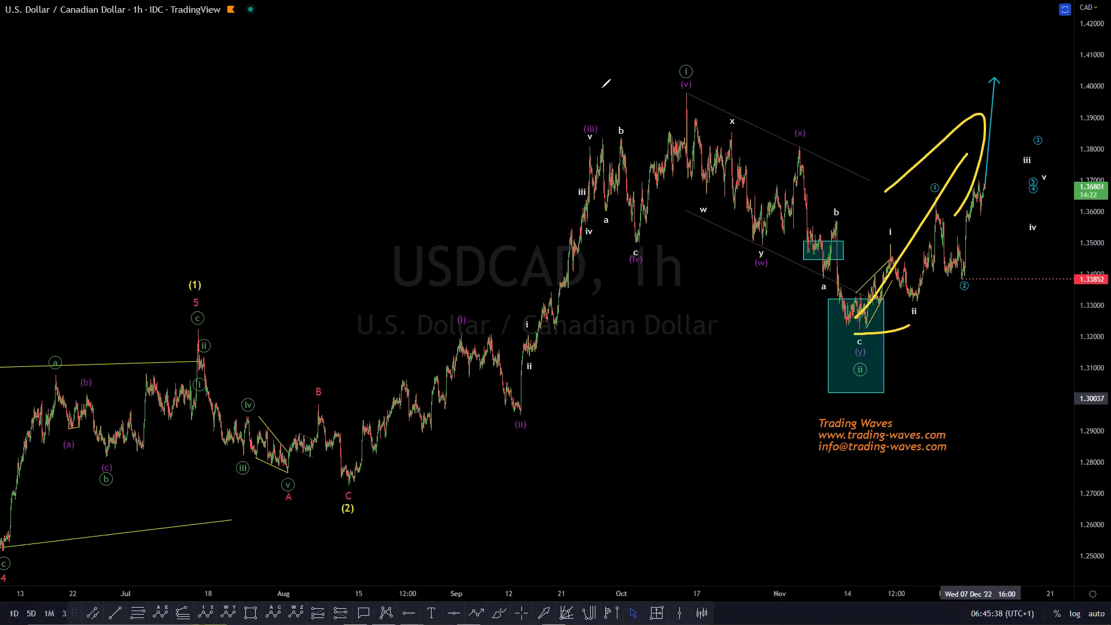
Sketch a steep rise by the blue arrow, mark the (v) high, circle (ii), then clear everything
{"action": "key", "text": "e"}
{"action": "left_click_drag", "start_coordinate": [982, 200], "coordinate": [1014, 93]}
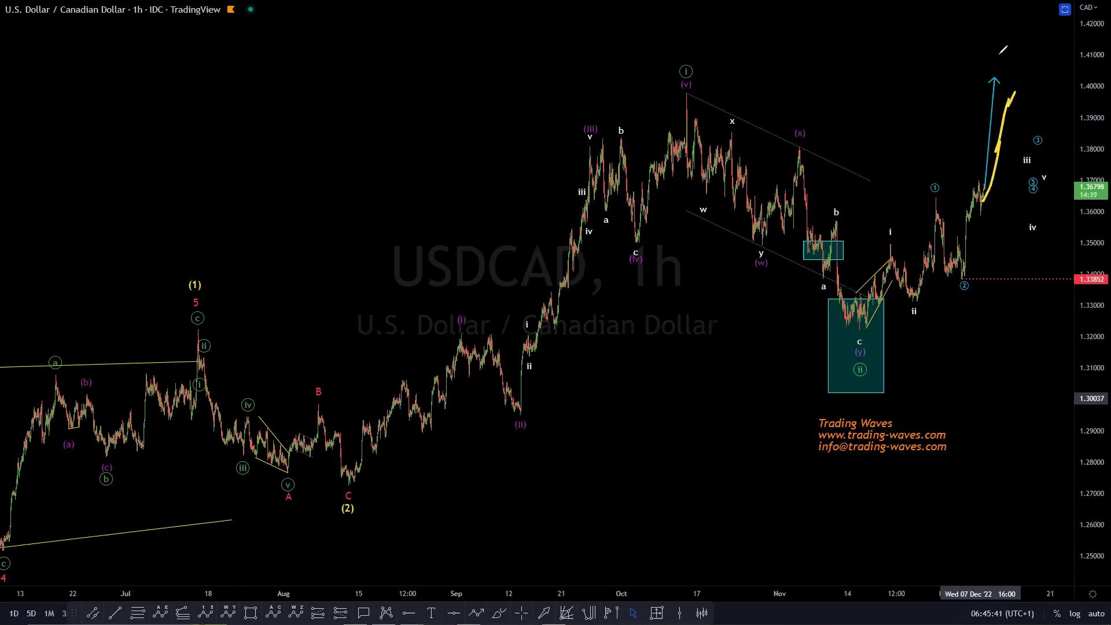
{"action": "left_click_drag", "start_coordinate": [678, 92], "coordinate": [1066, 79]}
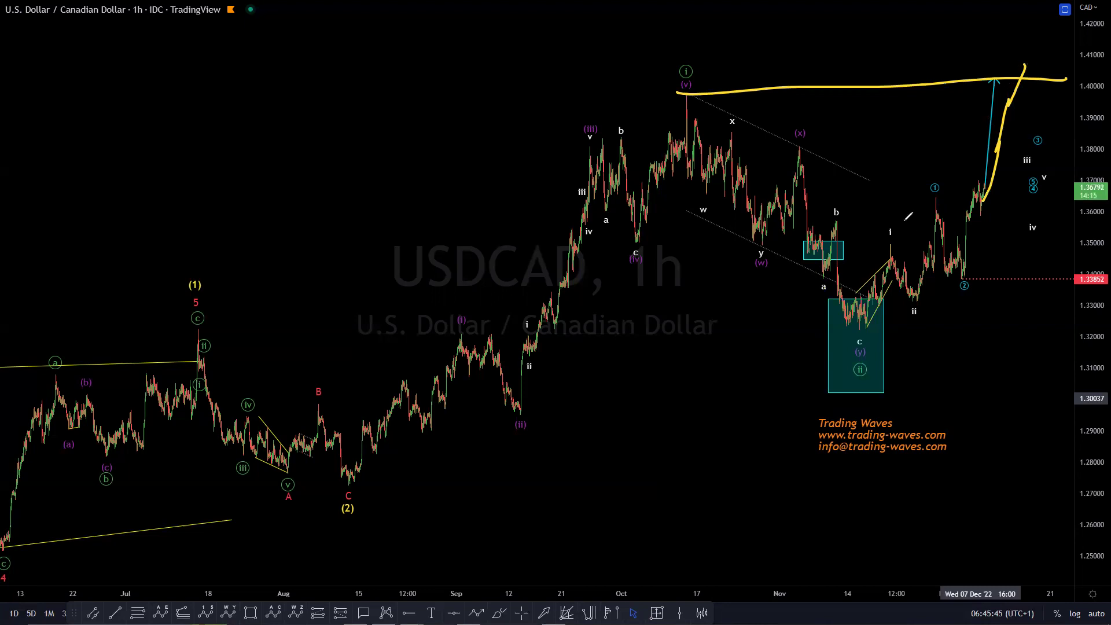
{"action": "mouse_move", "coordinate": [864, 353]}
{"action": "left_mouse_down"}
{"action": "mouse_move", "coordinate": [882, 382]}
{"action": "mouse_move", "coordinate": [868, 350]}
{"action": "left_mouse_up"}
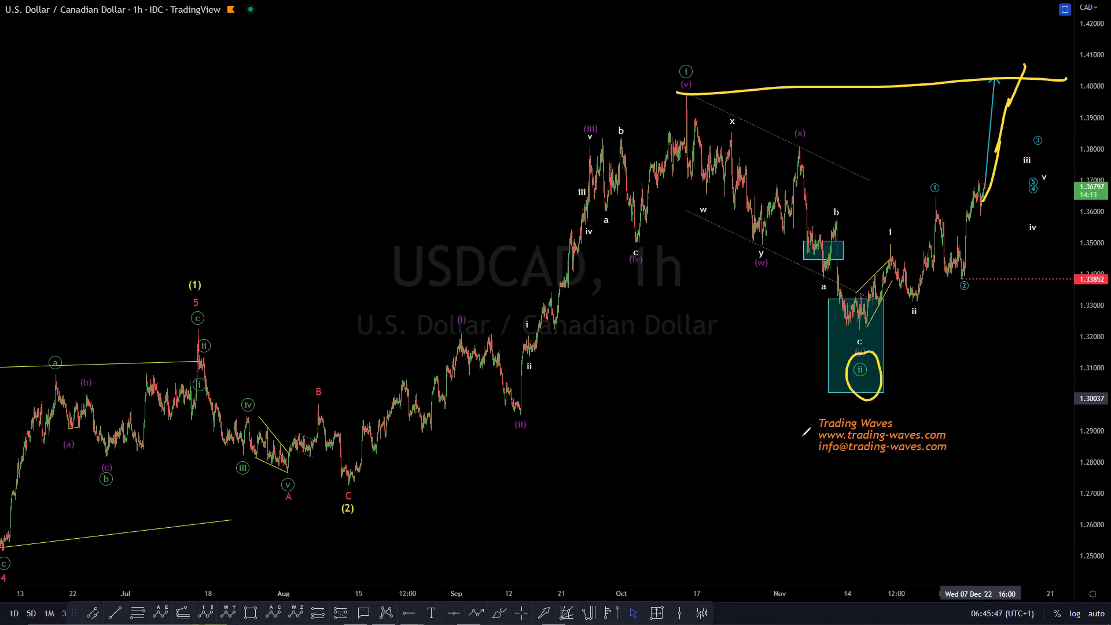
{"action": "key", "text": "e"}
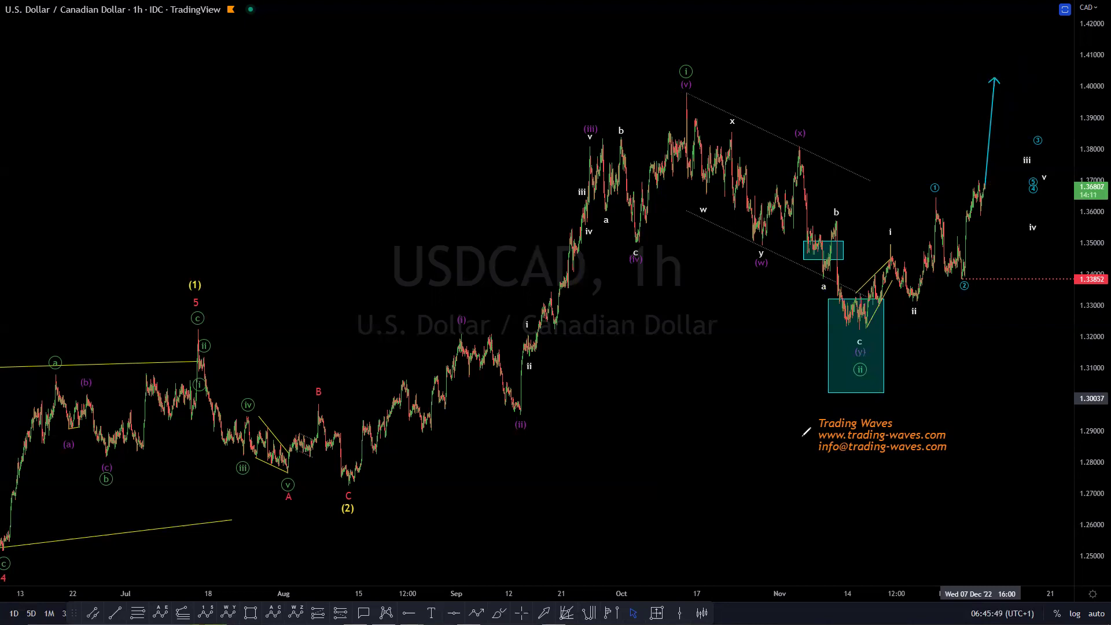
{"action": "mouse_move", "coordinate": [821, 301]}
{"action": "left_mouse_down"}
{"action": "mouse_move", "coordinate": [872, 296]}
{"action": "mouse_move", "coordinate": [828, 336]}
{"action": "mouse_move", "coordinate": [822, 302]}
{"action": "left_mouse_up"}
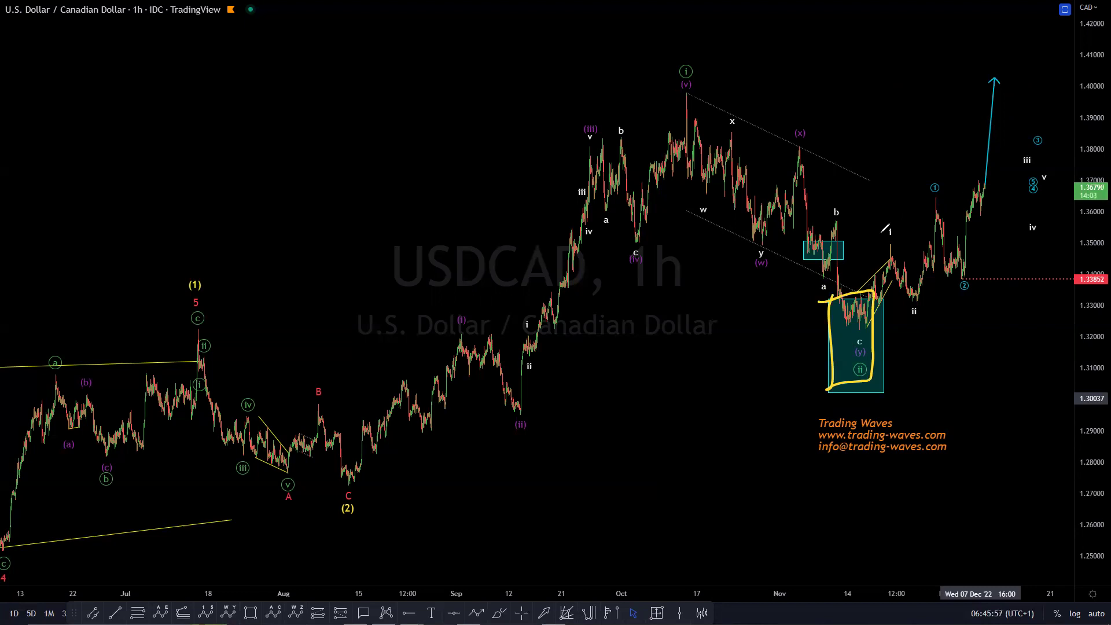
{"action": "left_click_drag", "start_coordinate": [683, 90], "coordinate": [1008, 86]}
{"action": "mouse_move", "coordinate": [983, 197]}
{"action": "left_mouse_down"}
{"action": "mouse_move", "coordinate": [999, 56]}
{"action": "mouse_move", "coordinate": [1016, 53]}
{"action": "mouse_move", "coordinate": [979, 49]}
{"action": "mouse_move", "coordinate": [1041, 1]}
{"action": "left_mouse_up"}
{"action": "left_click_drag", "start_coordinate": [1003, 36], "coordinate": [1021, 1]}
{"action": "left_click_drag", "start_coordinate": [1046, 1], "coordinate": [1061, 23]}
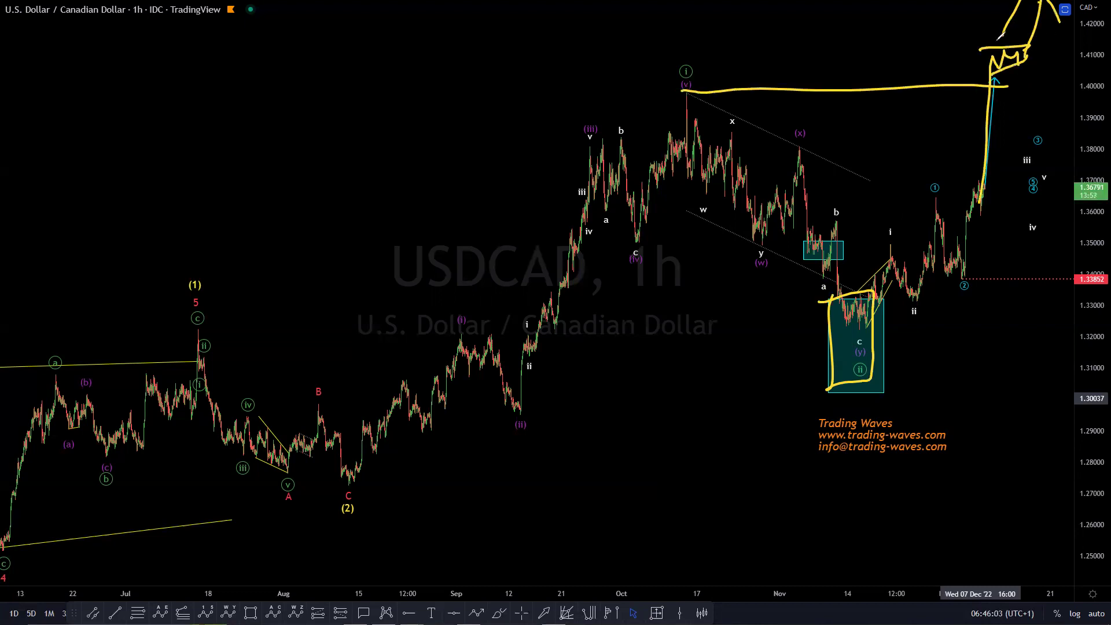
{"action": "key", "text": "e"}
{"action": "mouse_move", "coordinate": [668, 96]}
{"action": "left_mouse_down"}
{"action": "mouse_move", "coordinate": [1050, 77]}
{"action": "mouse_move", "coordinate": [987, 61]}
{"action": "mouse_move", "coordinate": [1054, 52]}
{"action": "left_mouse_up"}
{"action": "mouse_move", "coordinate": [985, 79]}
{"action": "left_mouse_down"}
{"action": "mouse_move", "coordinate": [1050, 72]}
{"action": "mouse_move", "coordinate": [1047, 24]}
{"action": "left_mouse_up"}
{"action": "left_click_drag", "start_coordinate": [1017, 36], "coordinate": [1062, 29]}
{"action": "mouse_move", "coordinate": [1006, 88]}
{"action": "left_mouse_down"}
{"action": "mouse_move", "coordinate": [985, 197]}
{"action": "mouse_move", "coordinate": [937, 300]}
{"action": "mouse_move", "coordinate": [960, 305]}
{"action": "left_mouse_up"}
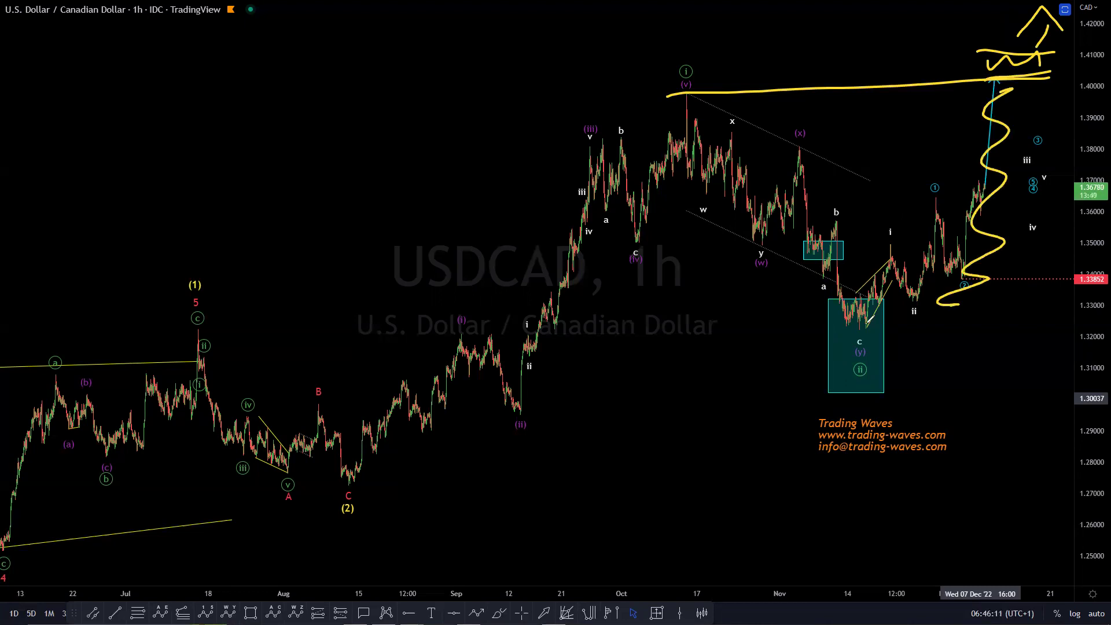
{"action": "left_click_drag", "start_coordinate": [850, 326], "coordinate": [1025, 326]}
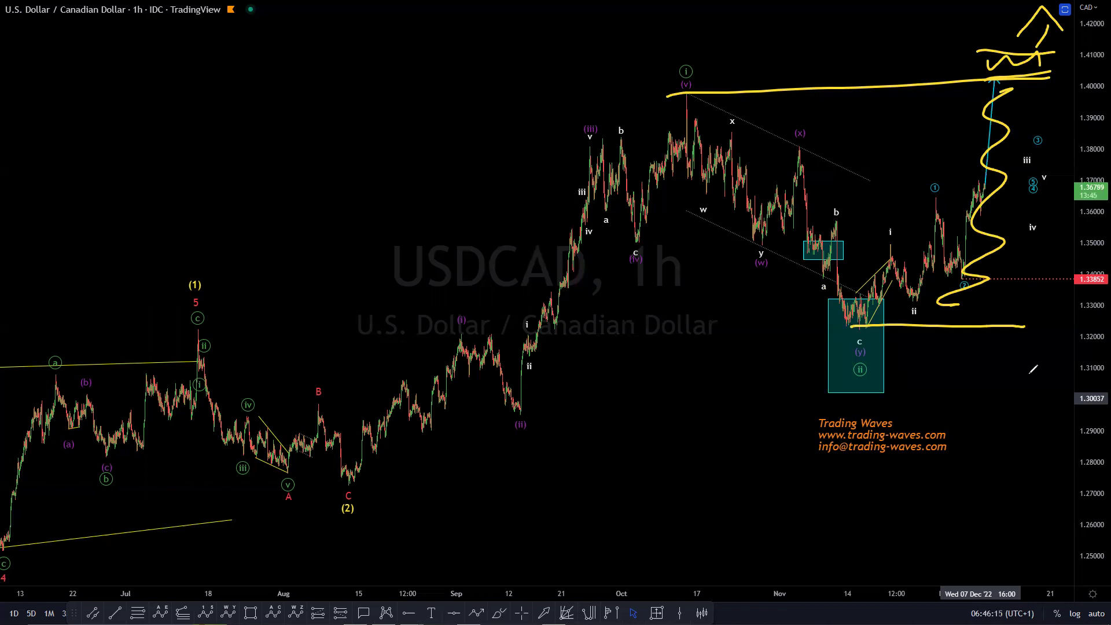
{"action": "left_click_drag", "start_coordinate": [862, 323], "coordinate": [1100, 322]}
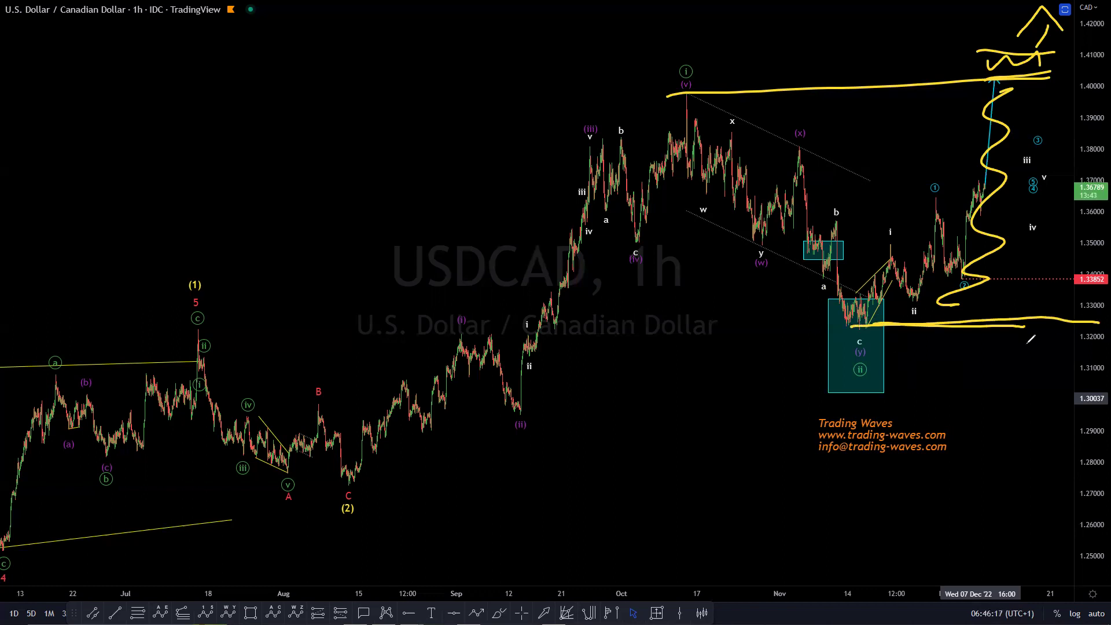
{"action": "left_click_drag", "start_coordinate": [997, 91], "coordinate": [1105, 84]}
{"action": "left_click_drag", "start_coordinate": [1020, 87], "coordinate": [991, 269]}
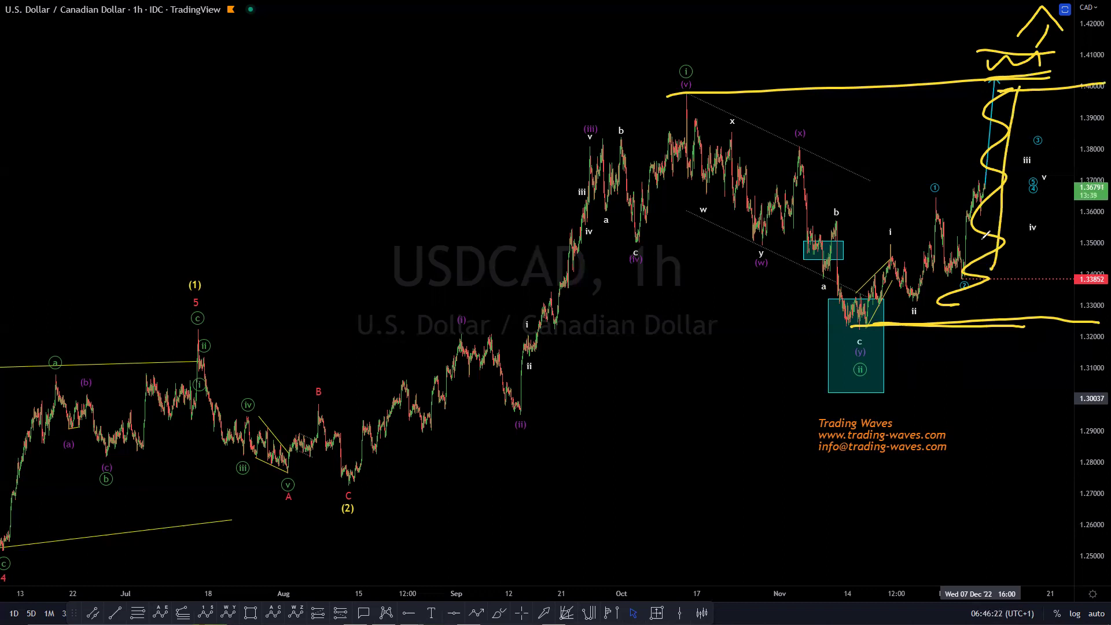
{"action": "key", "text": "e"}
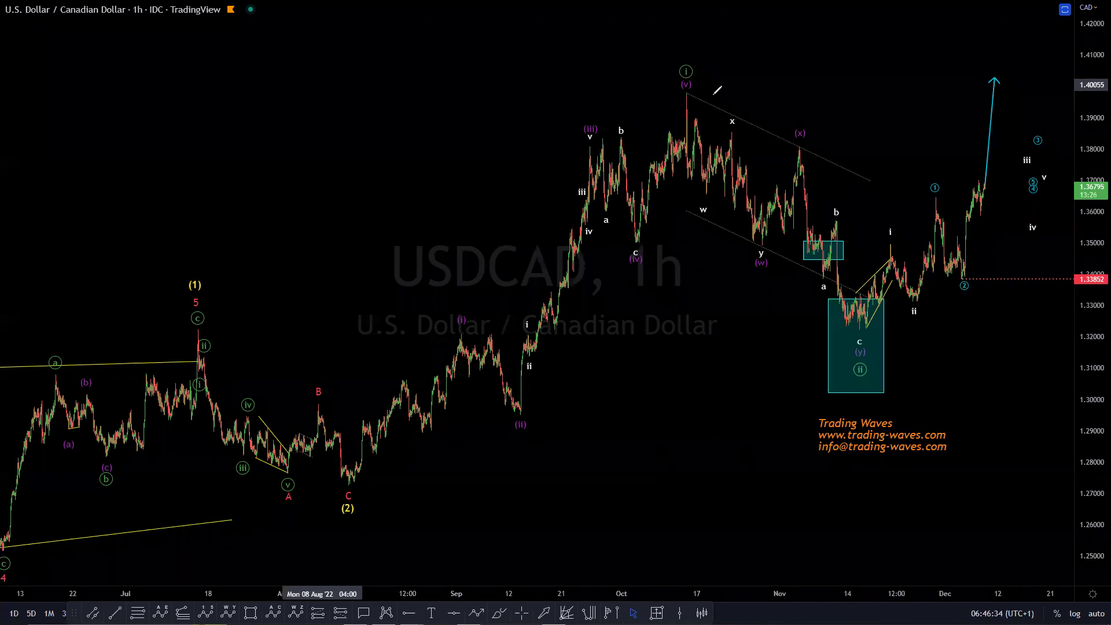
{"action": "left_click_drag", "start_coordinate": [686, 96], "coordinate": [1104, 68]}
{"action": "mouse_move", "coordinate": [979, 197]}
{"action": "left_mouse_down"}
{"action": "mouse_move", "coordinate": [996, 85]}
{"action": "mouse_move", "coordinate": [1014, 55]}
{"action": "mouse_move", "coordinate": [1030, 60]}
{"action": "mouse_move", "coordinate": [1052, 34]}
{"action": "mouse_move", "coordinate": [1050, 16]}
{"action": "left_mouse_up"}
{"action": "mouse_move", "coordinate": [1020, 44]}
{"action": "left_mouse_down"}
{"action": "mouse_move", "coordinate": [1044, 7]}
{"action": "mouse_move", "coordinate": [1069, 28]}
{"action": "left_mouse_up"}
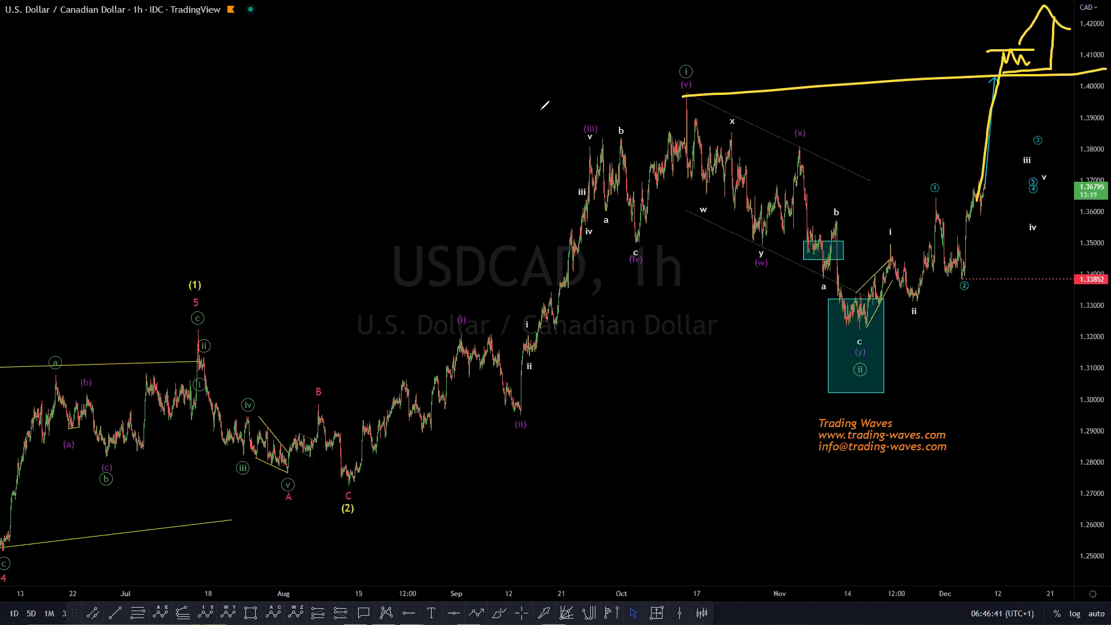
{"action": "key", "text": "ctrl+z"}
{"action": "key", "text": "ctrl+z"}
{"action": "key", "text": "ctrl+z"}
{"action": "key", "text": "ctrl+z"}
{"action": "key", "text": "ctrl+z"}
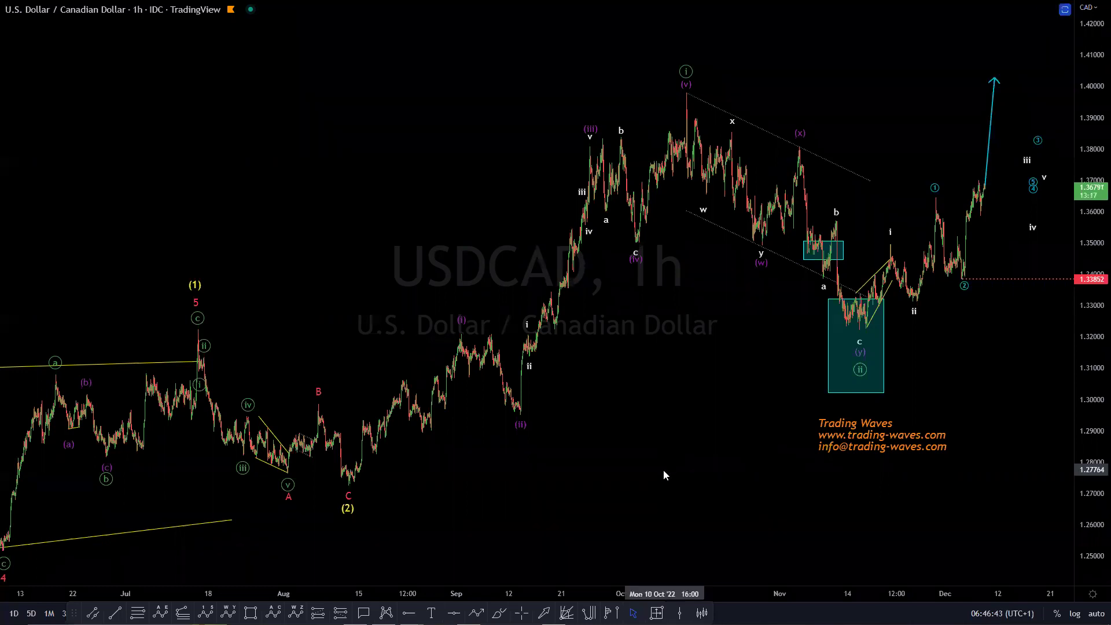
Pan the USDCAD chart to reveal the earlier June price history
{"action": "left_click_drag", "start_coordinate": [689, 417], "coordinate": [797, 394]}
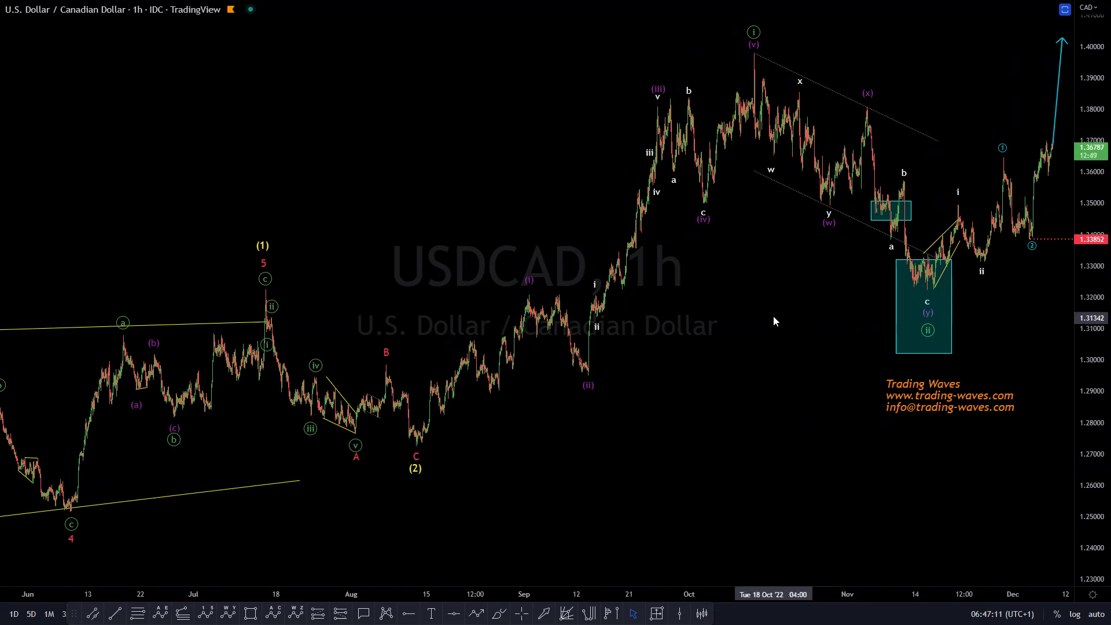
Exit full-screen chart view and switch to the Trading Waves website in Chrome
{"action": "key", "text": "Escape"}
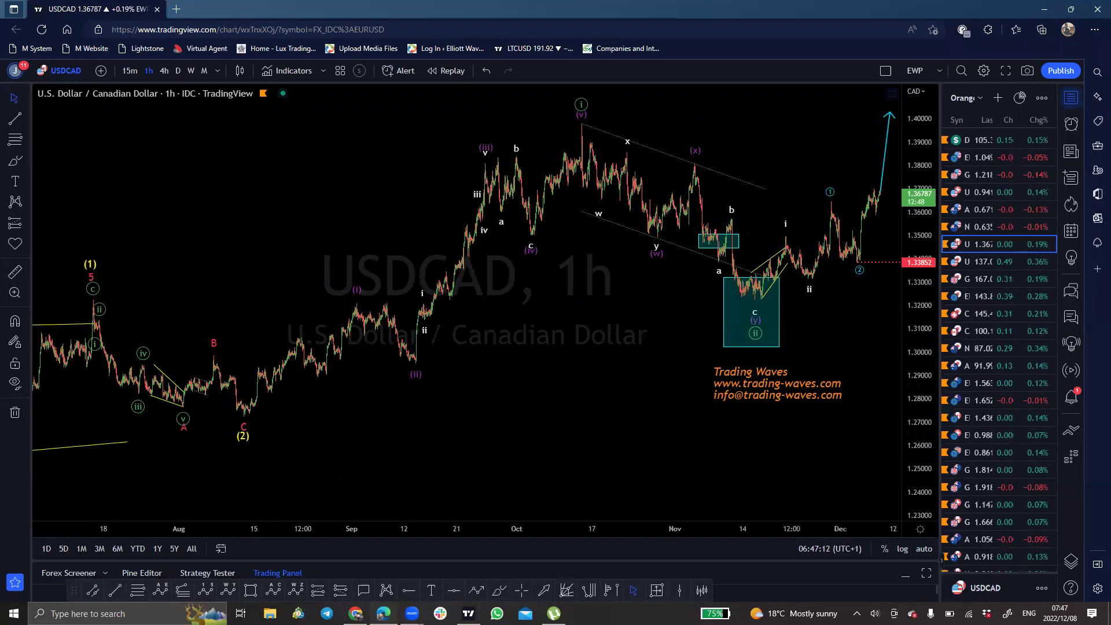
{"action": "left_click", "coordinate": [355, 613]}
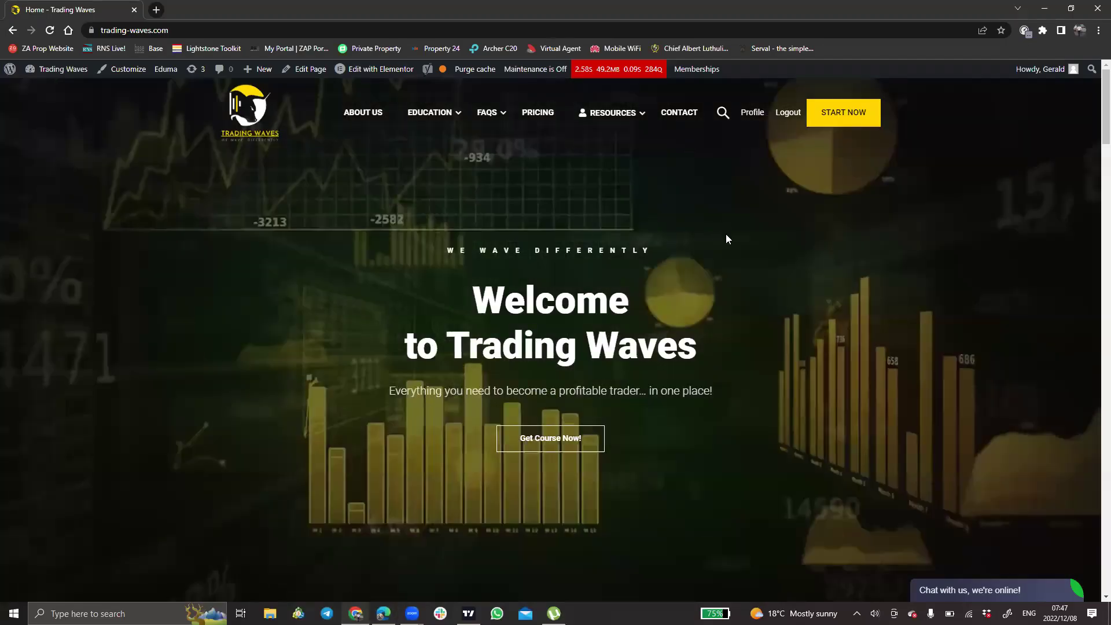